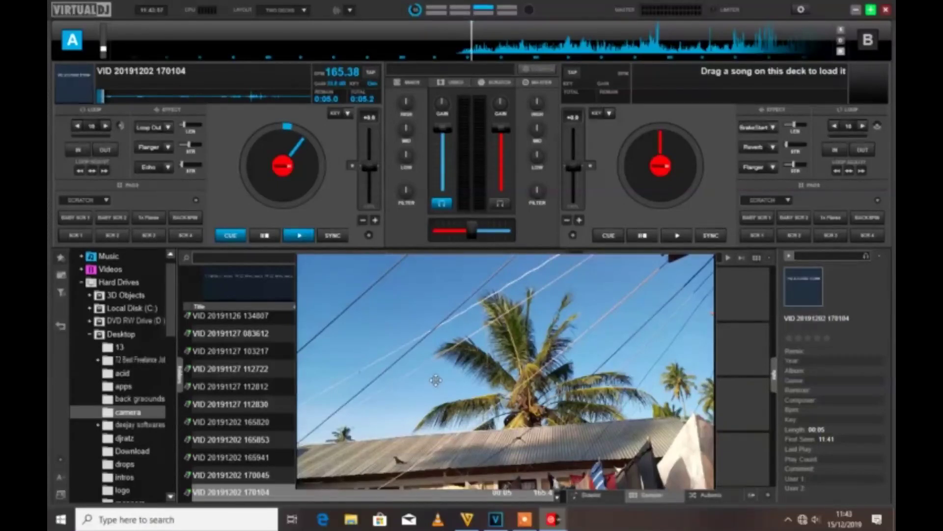
# Step: Shift the floating video window rightward in two moves so it sits over the file browser
pyautogui.moveTo(509, 376); pyautogui.dragTo(551, 373)
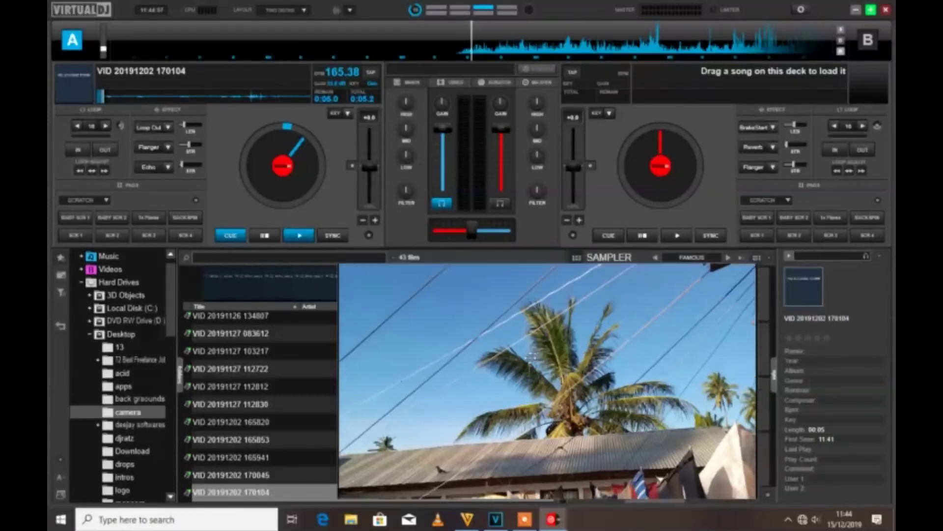
pyautogui.moveTo(531, 342); pyautogui.dragTo(618, 346)
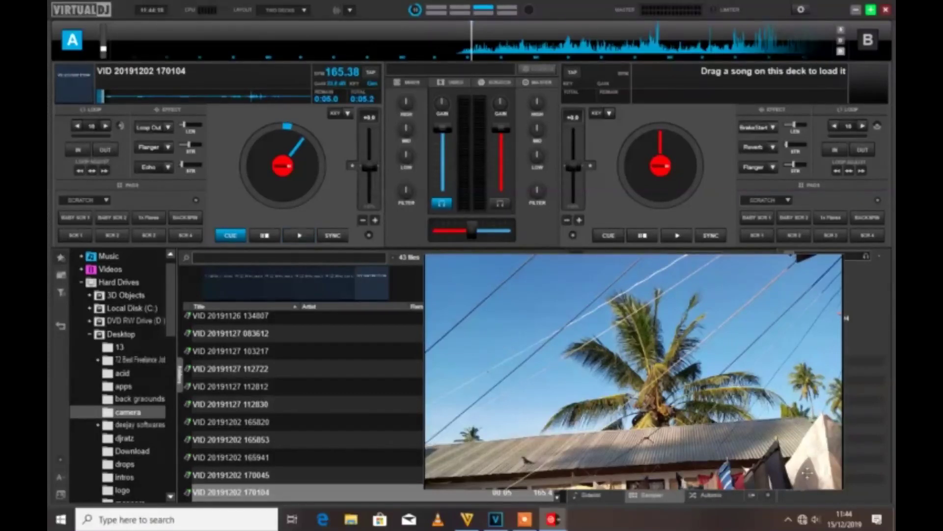
# Step: Switch the centre mixer to the VIDEO controls and start playing deck A's clip
pyautogui.click(456, 82)
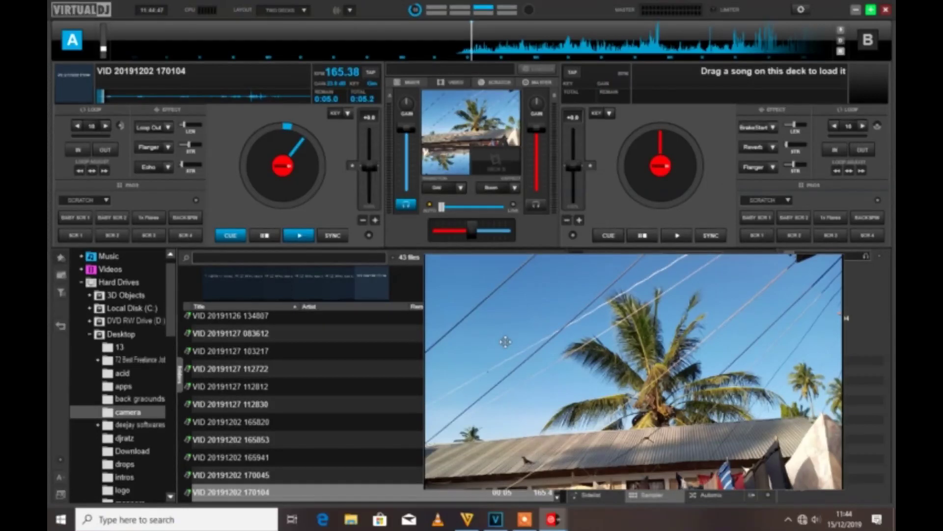
pyautogui.press('space')
pyautogui.press('space')
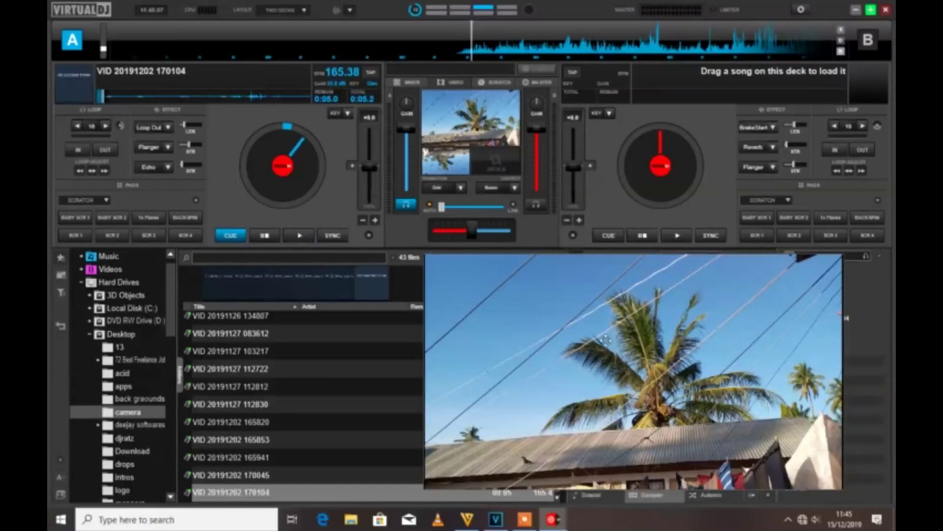
pyautogui.press('space')
pyautogui.moveTo(241, 475); pyautogui.dragTo(706, 143)
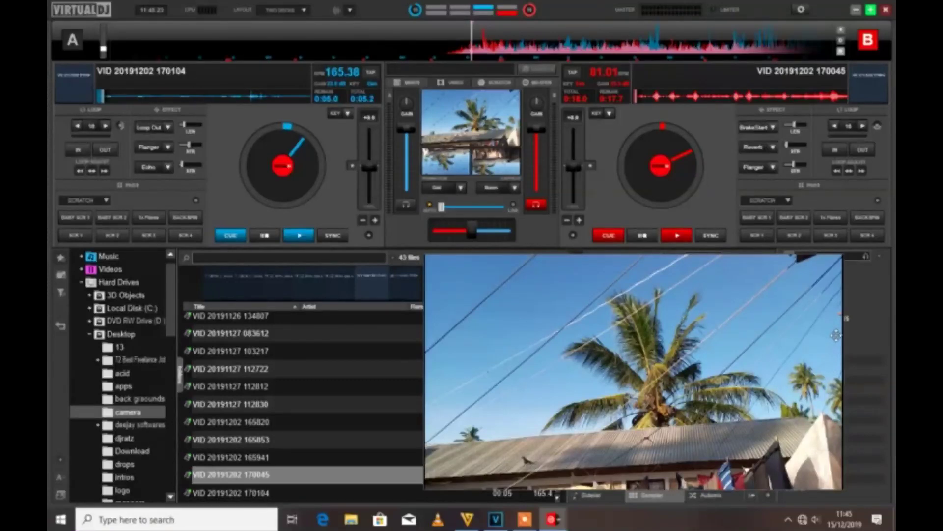
pyautogui.moveTo(842, 342); pyautogui.dragTo(622, 342)
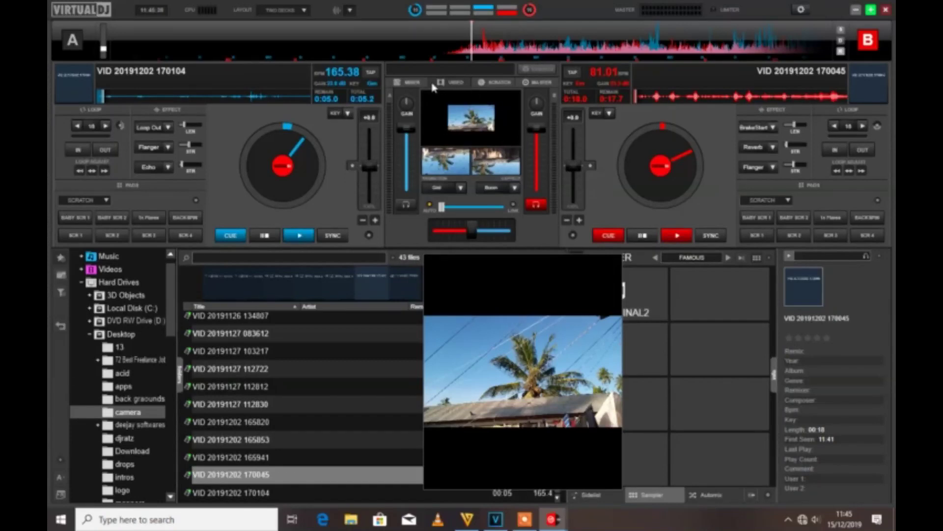
pyautogui.click(537, 83)
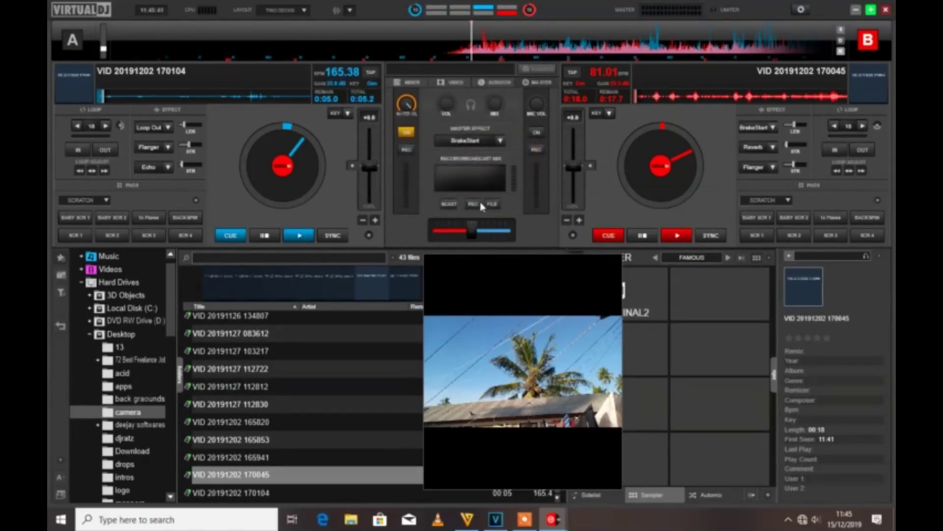
pyautogui.click(416, 83)
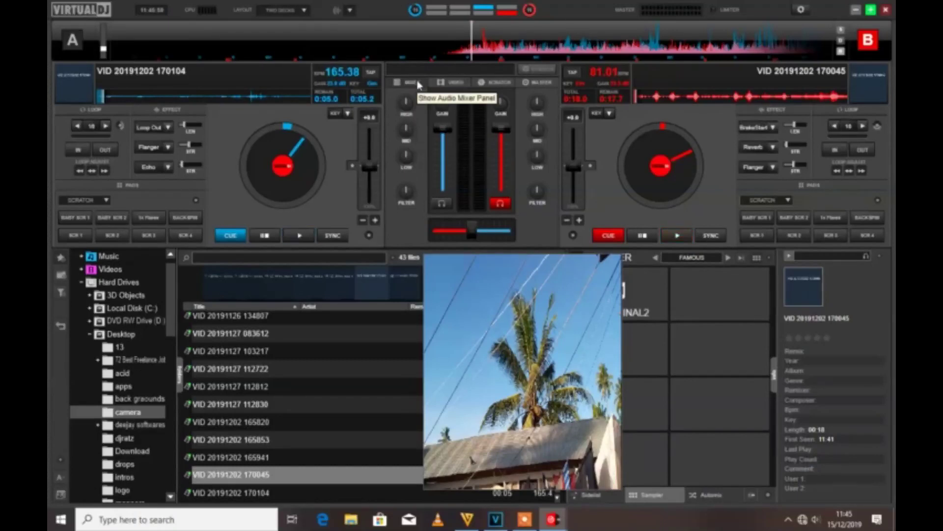
pyautogui.click(470, 82)
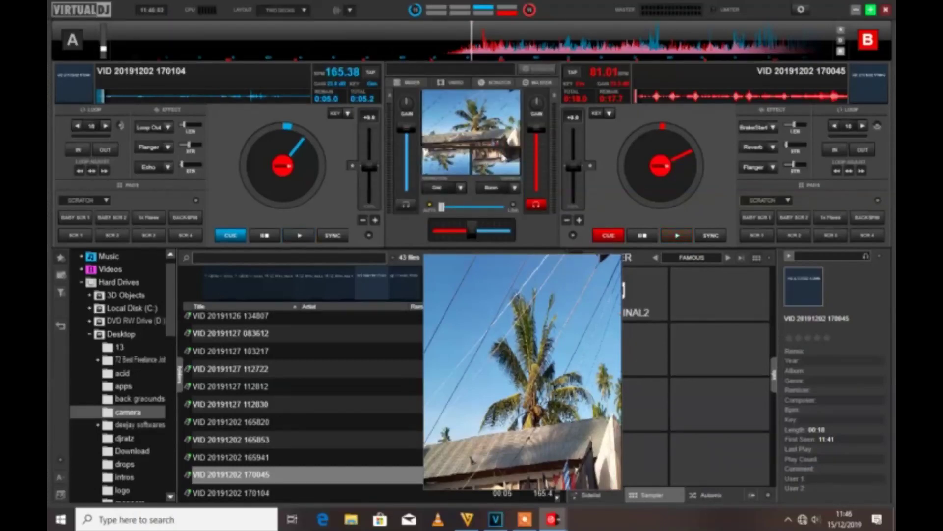
# Step: Adjust the video window's left, right and top edges until the clip fills it without black bars
pyautogui.moveTo(622, 391); pyautogui.dragTo(793, 390)
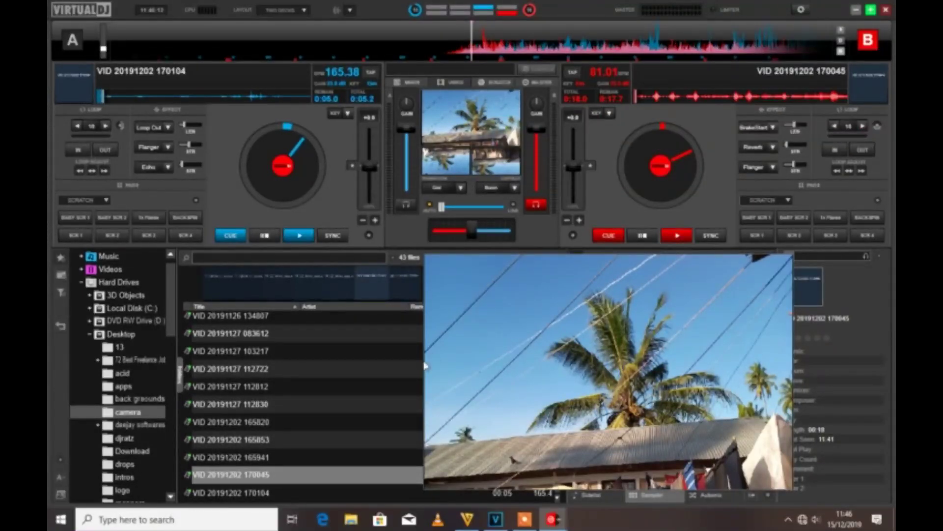
pyautogui.moveTo(416, 360); pyautogui.dragTo(344, 360)
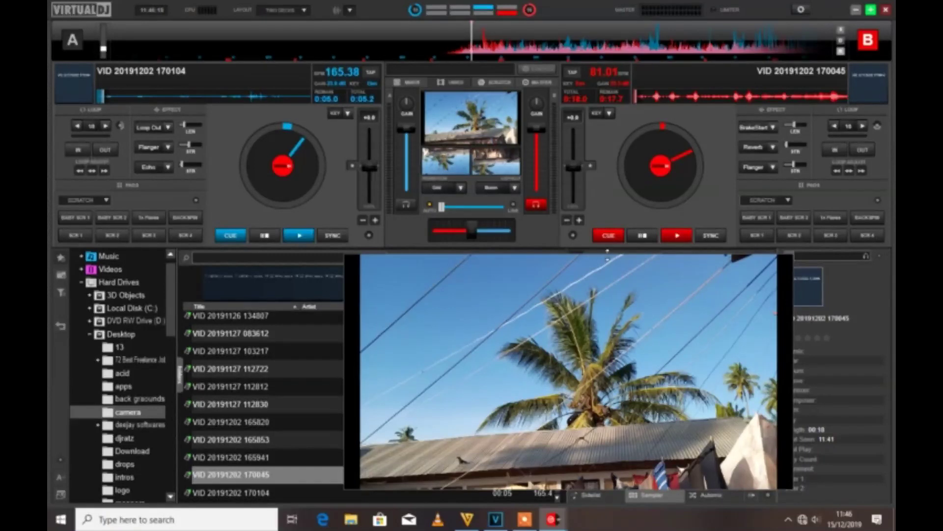
pyautogui.moveTo(607, 255); pyautogui.dragTo(607, 270)
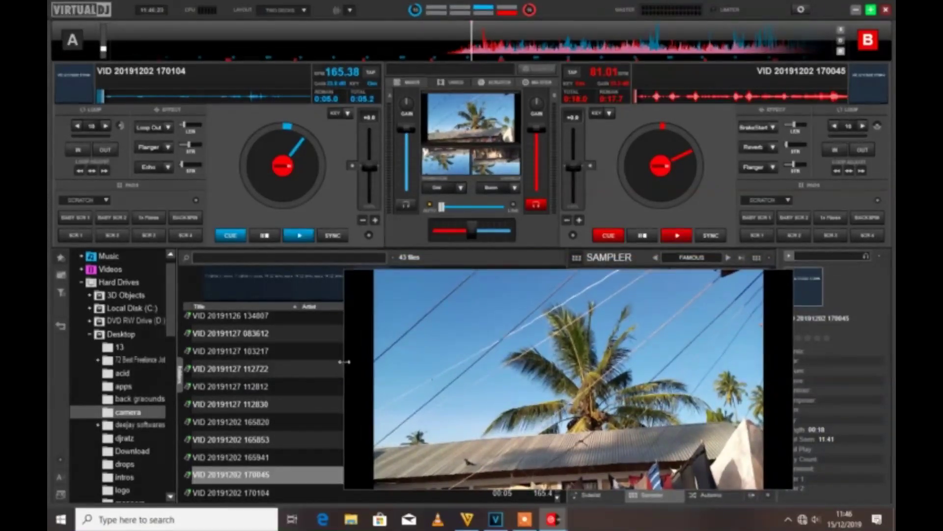
pyautogui.moveTo(349, 362); pyautogui.dragTo(365, 362)
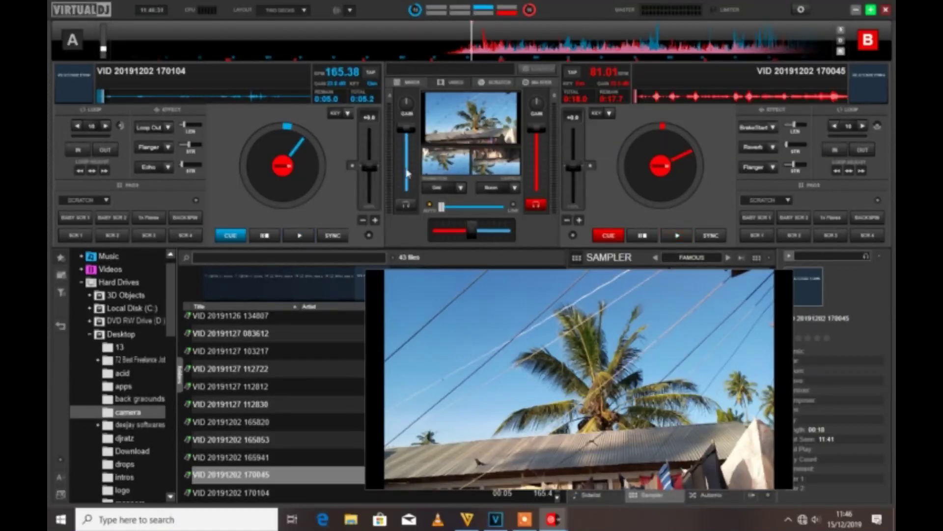
pyautogui.moveTo(371, 392); pyautogui.dragTo(375, 391)
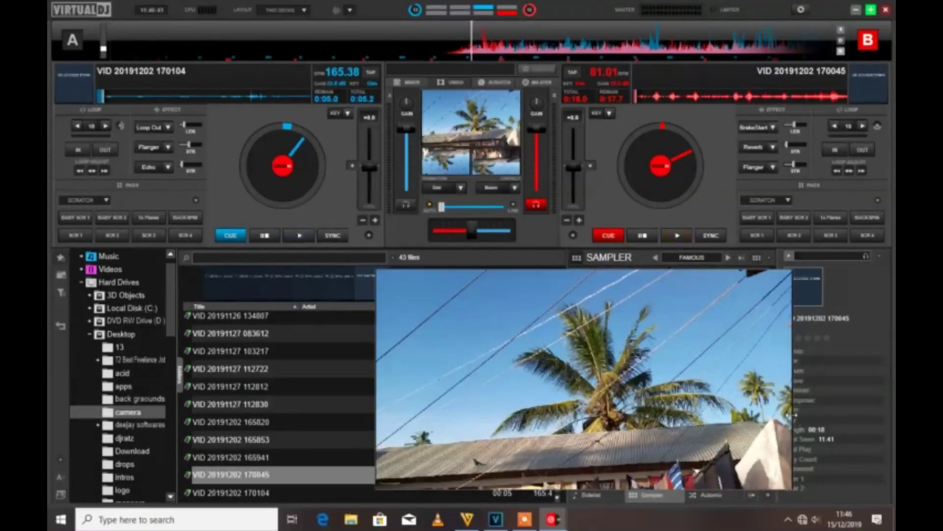
pyautogui.moveTo(792, 420); pyautogui.dragTo(810, 420)
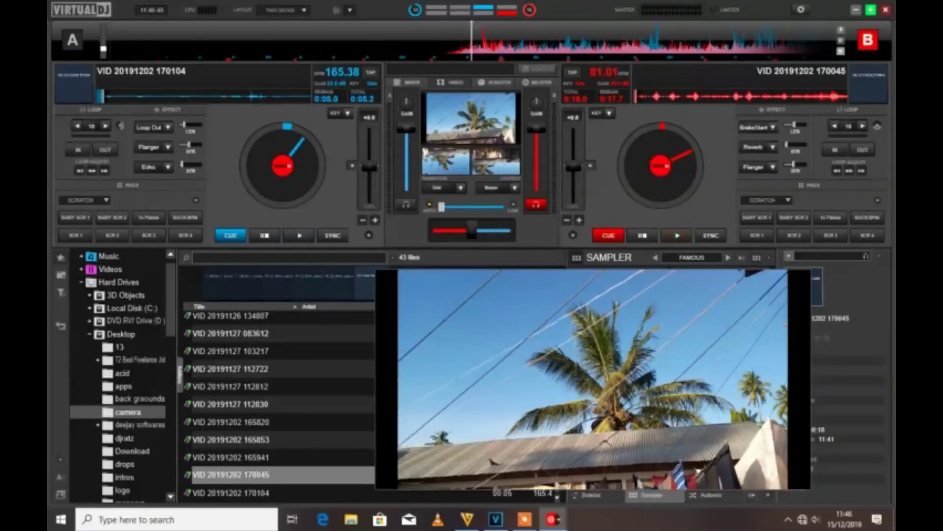
pyautogui.moveTo(811, 420); pyautogui.dragTo(794, 420)
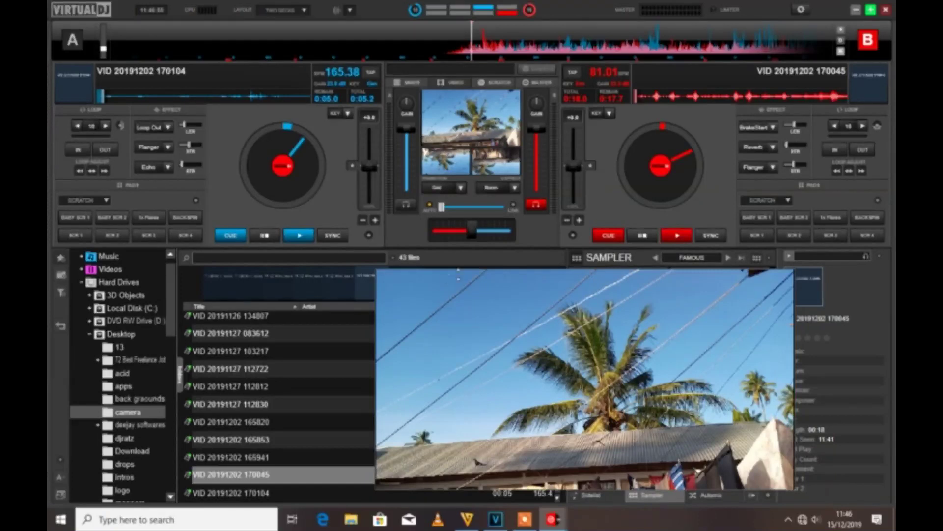
pyautogui.doubleClick(256, 457)
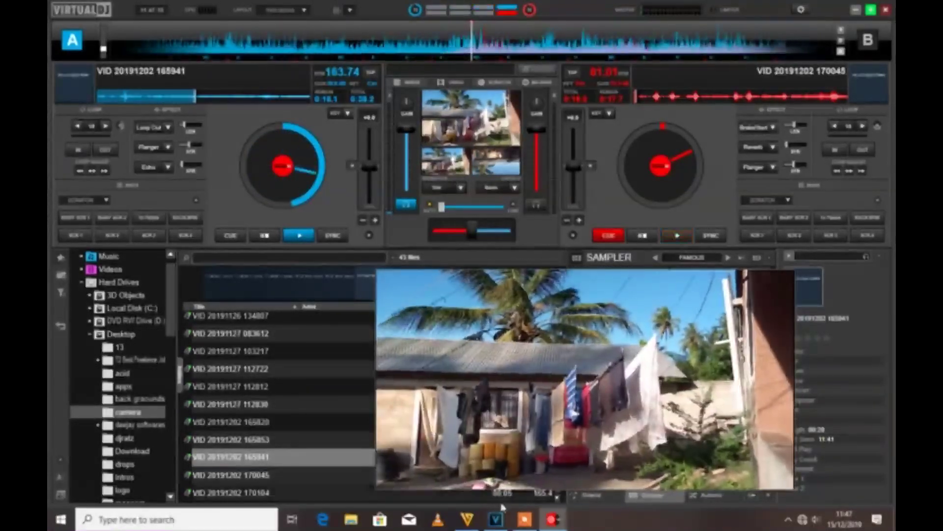
pyautogui.moveTo(524, 521)
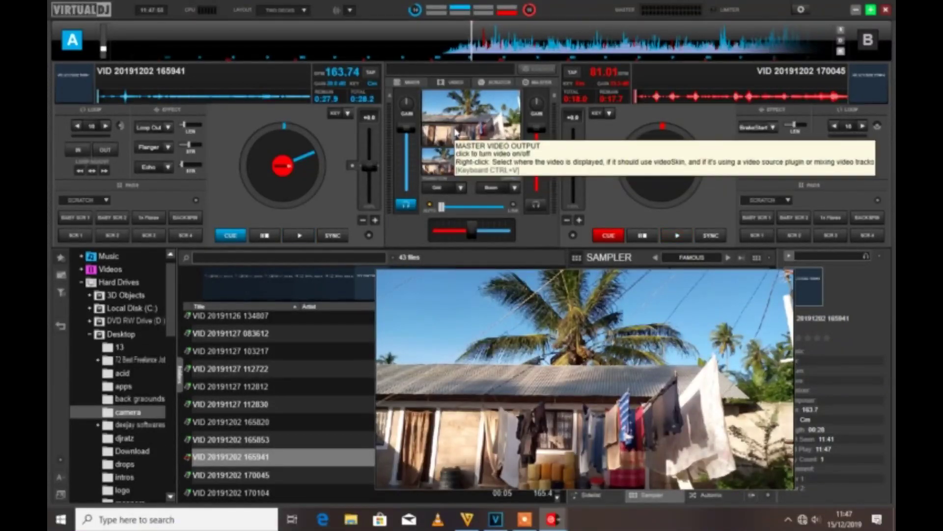
# Step: Open the settings window and arrange it and the video output window side by side
pyautogui.click(801, 10)
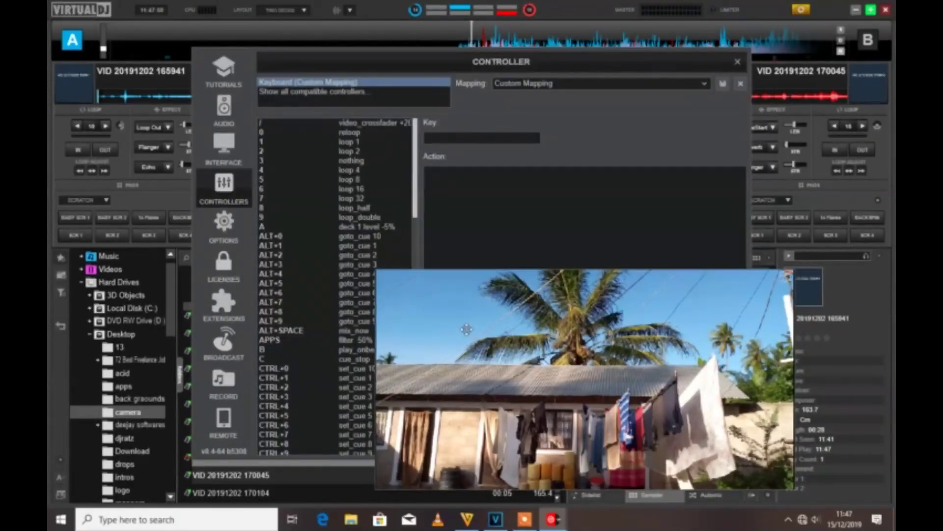
pyautogui.moveTo(464, 320); pyautogui.dragTo(518, 317)
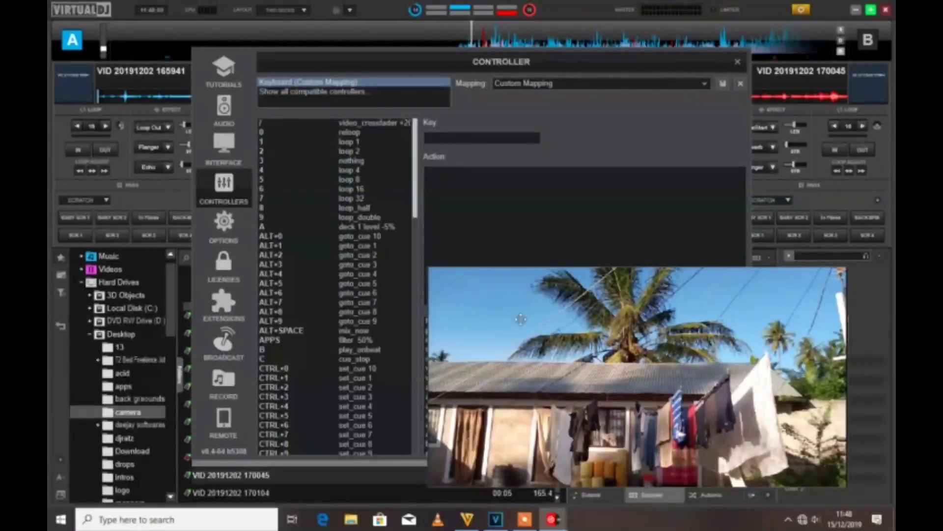
pyautogui.moveTo(586, 68); pyautogui.dragTo(495, 58)
pyautogui.moveTo(465, 299); pyautogui.dragTo(476, 341)
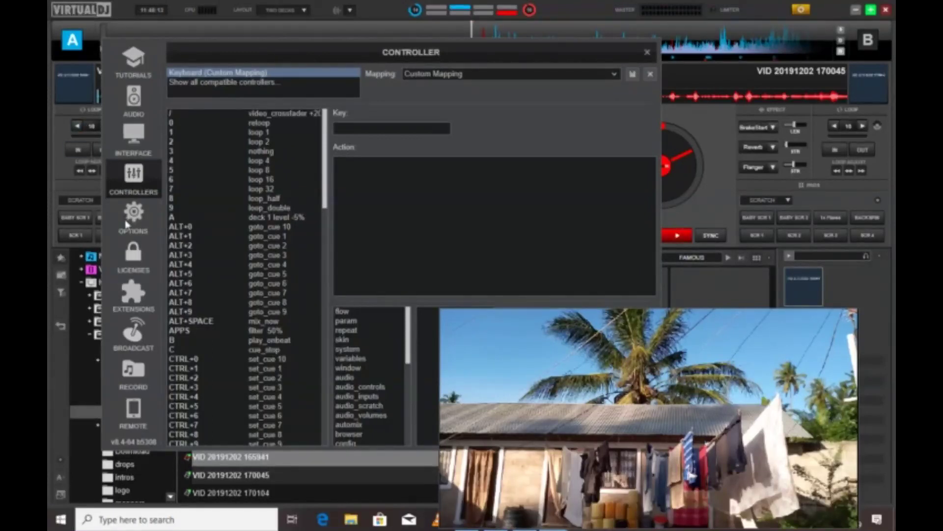
# Step: Open Options & Tweaks, clear the search, and scroll down to the video settings
pyautogui.click(127, 223)
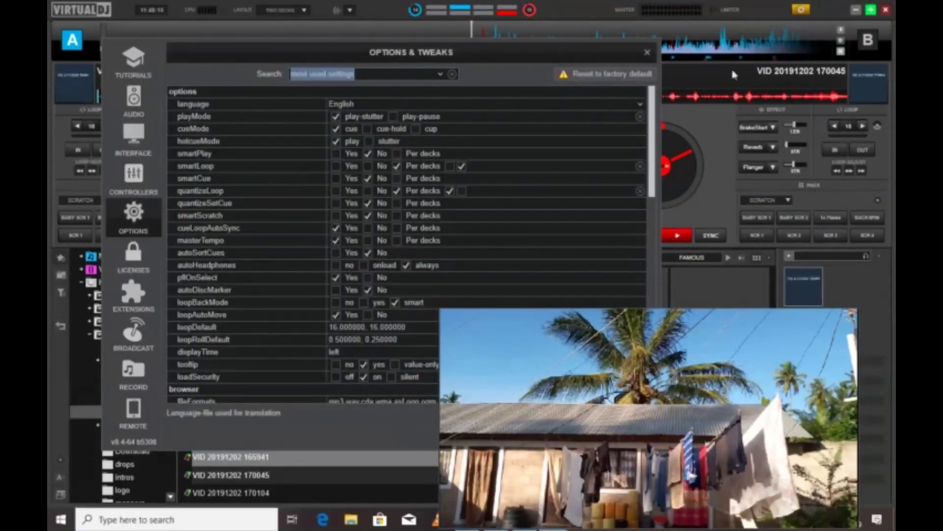
pyautogui.click(455, 78)
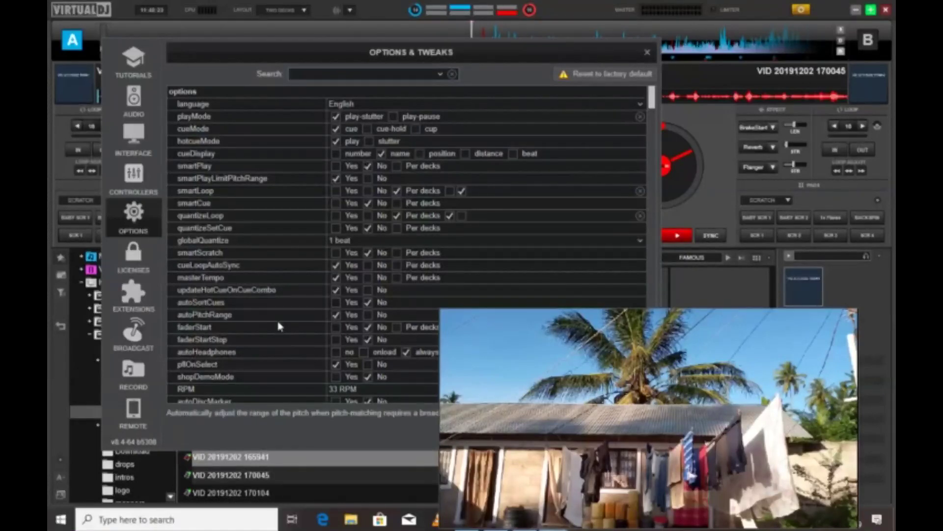
pyautogui.scroll(-6, 279, 326)
pyautogui.scroll(-12, 278, 326)
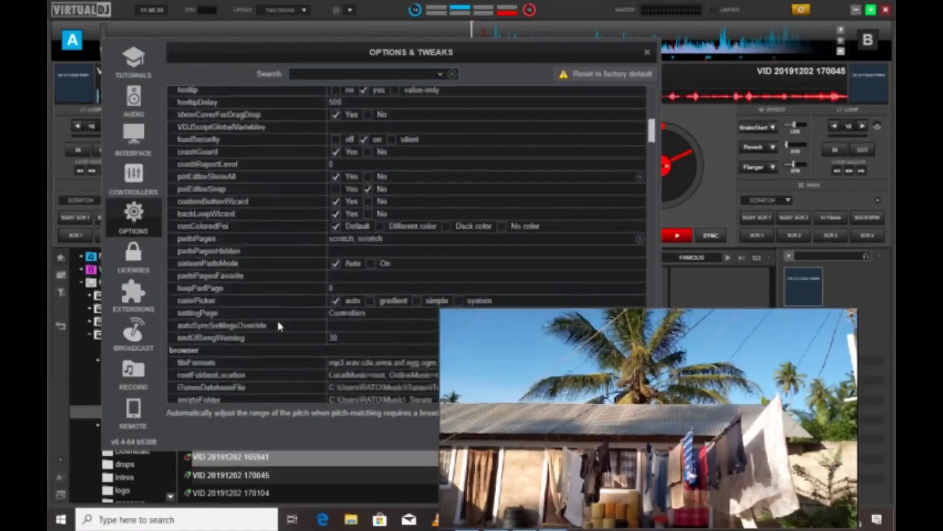
pyautogui.scroll(-12, 278, 326)
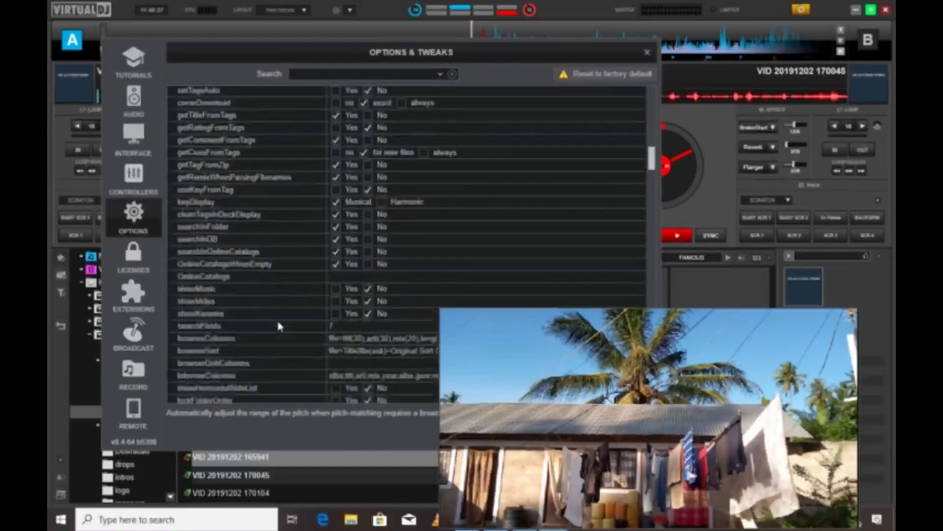
pyautogui.scroll(-12, 279, 325)
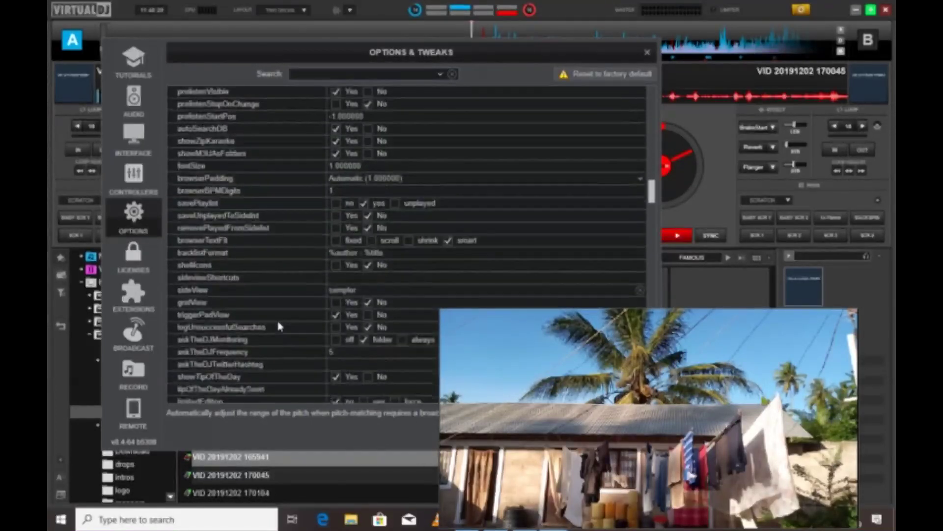
pyautogui.scroll(-12, 279, 326)
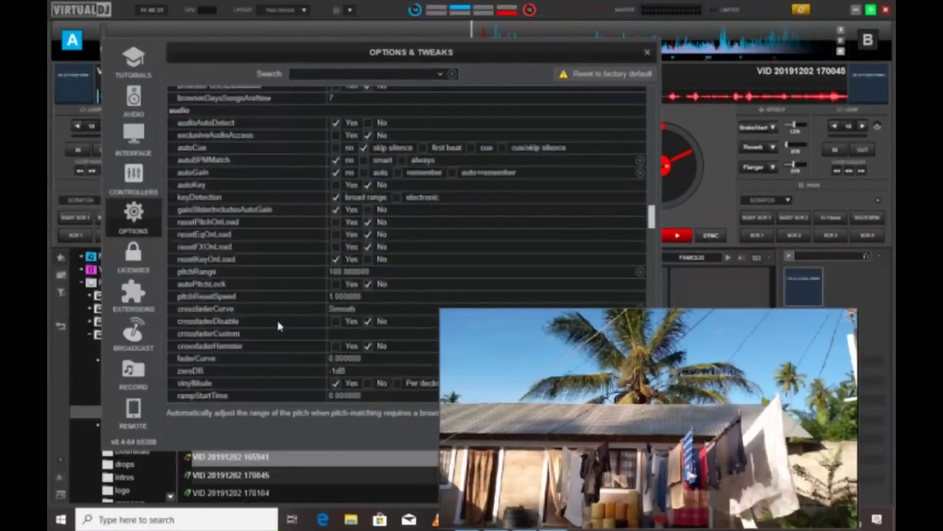
pyautogui.scroll(-12, 279, 326)
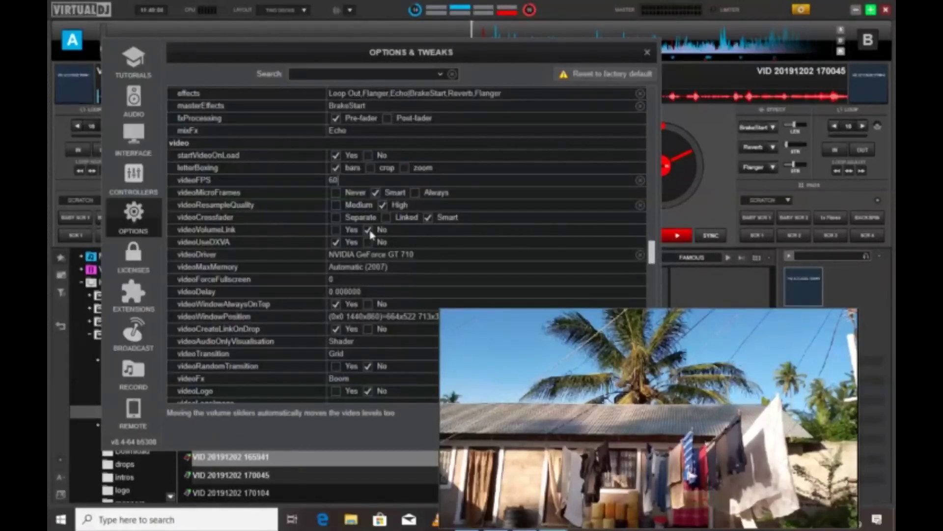
pyautogui.scroll(-2, 370, 234)
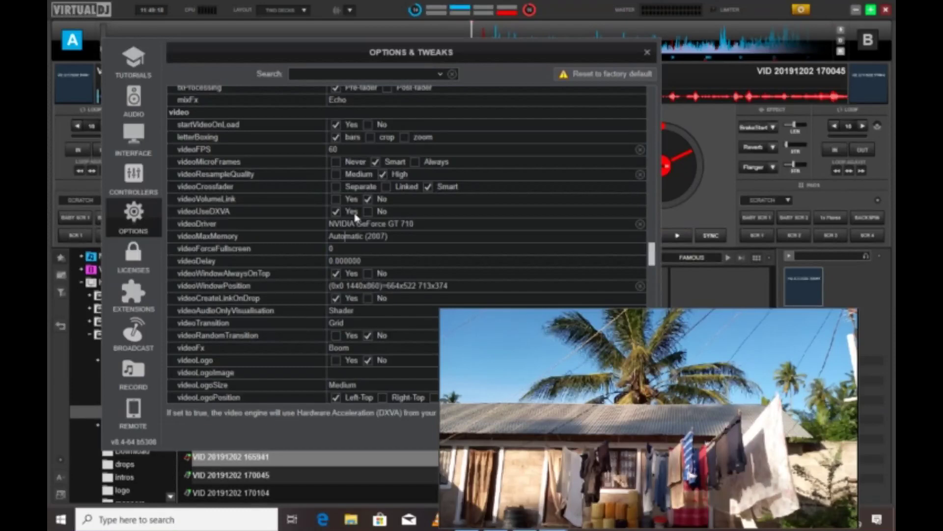
pyautogui.scroll(-1, 355, 216)
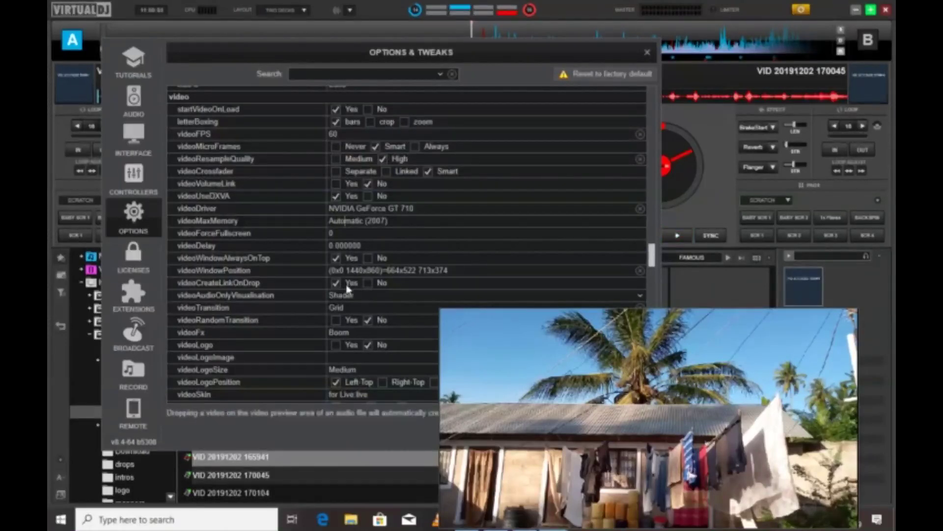
# Step: Scroll to useVideoSkin, set it to Yes to preview, then set it back to No
pyautogui.scroll(-2, 347, 287)
pyautogui.scroll(-1, 347, 288)
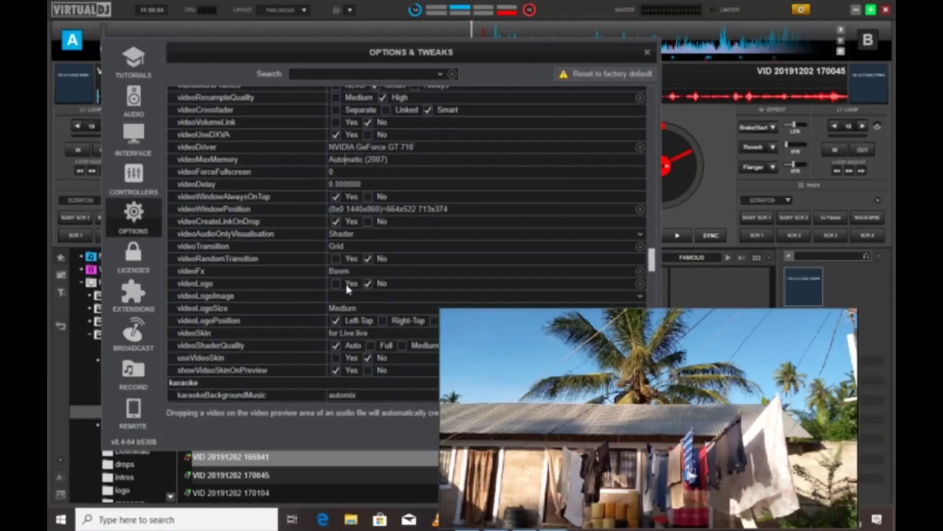
pyautogui.scroll(-1, 347, 289)
pyautogui.scroll(-1, 347, 289)
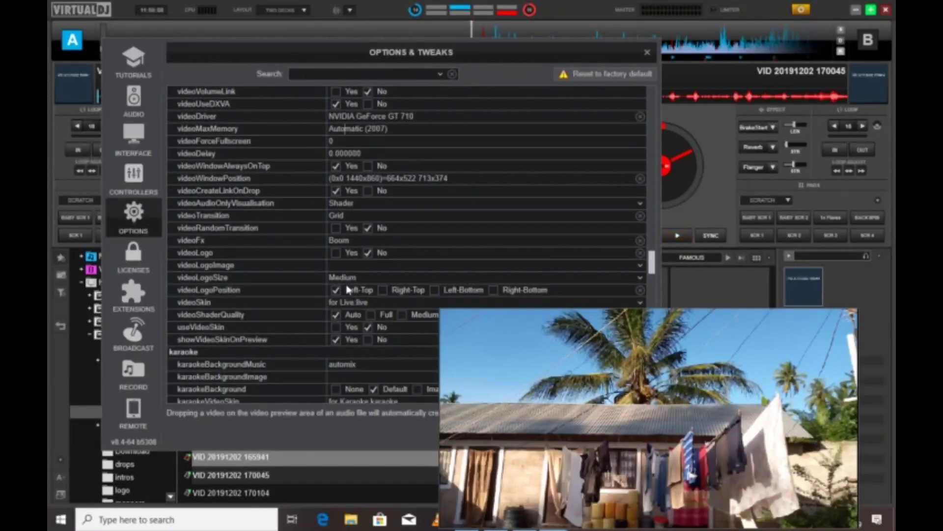
pyautogui.scroll(-1, 346, 289)
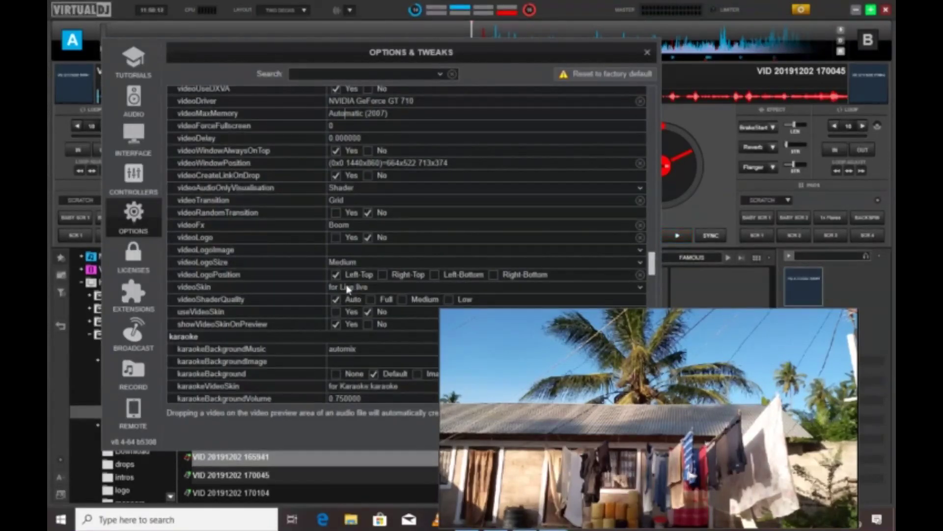
pyautogui.scroll(-1, 346, 289)
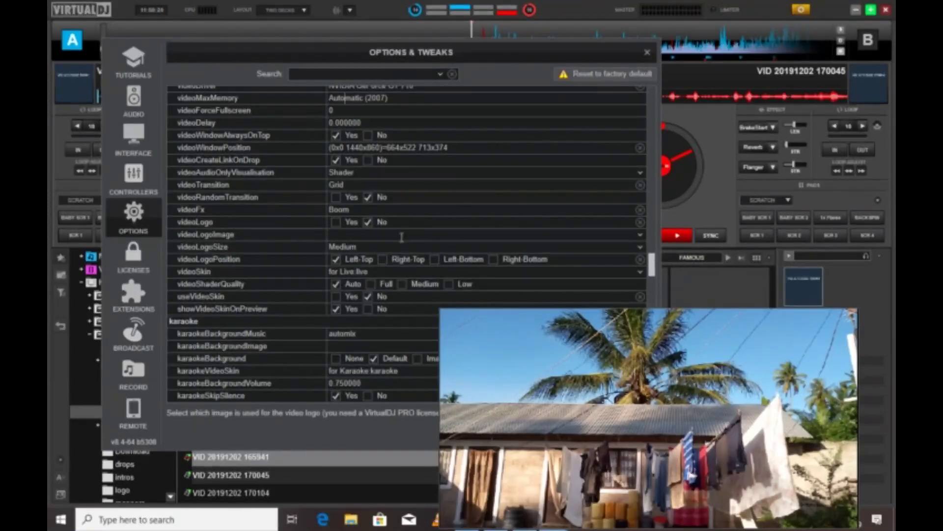
pyautogui.scroll(-2, 401, 237)
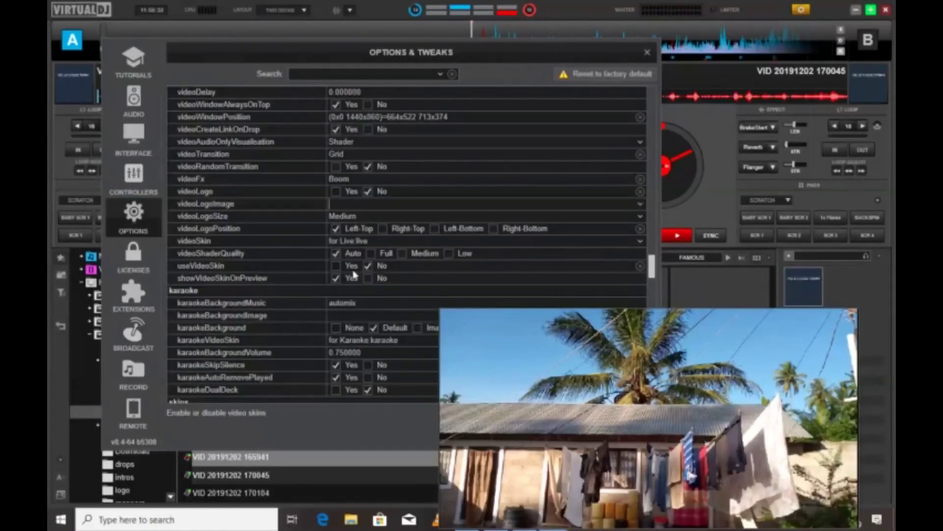
pyautogui.click(335, 268)
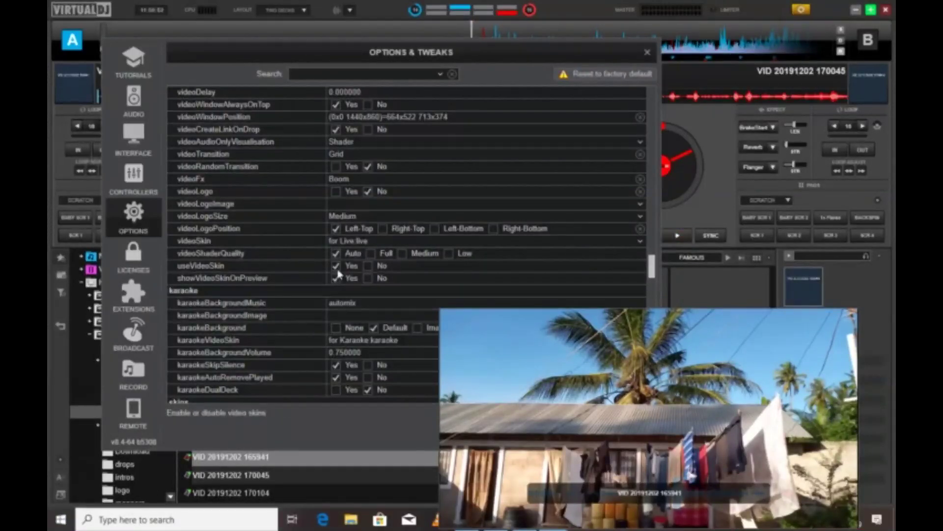
pyautogui.click(368, 265)
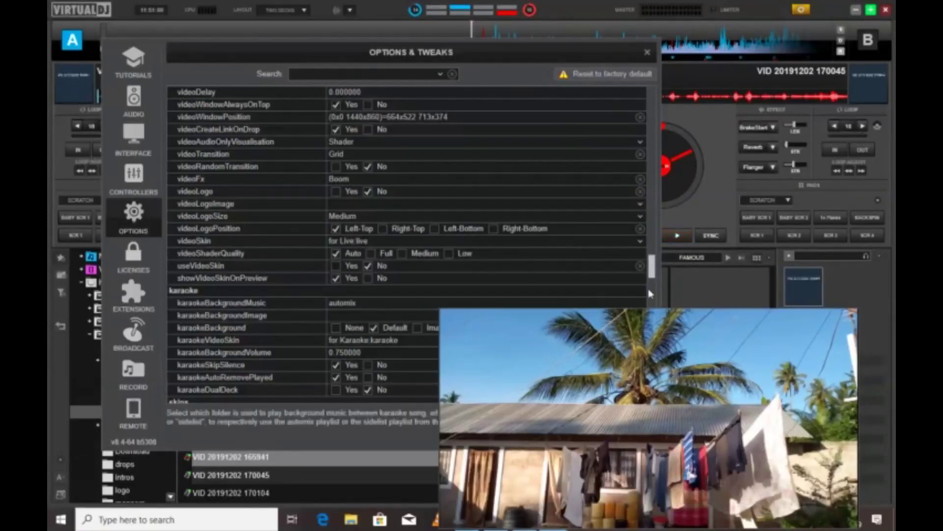
# Step: Scroll past the karaoke, skins, controllers and sampler options to the record settings
pyautogui.scroll(-3, 311, 319)
pyautogui.scroll(-10, 310, 319)
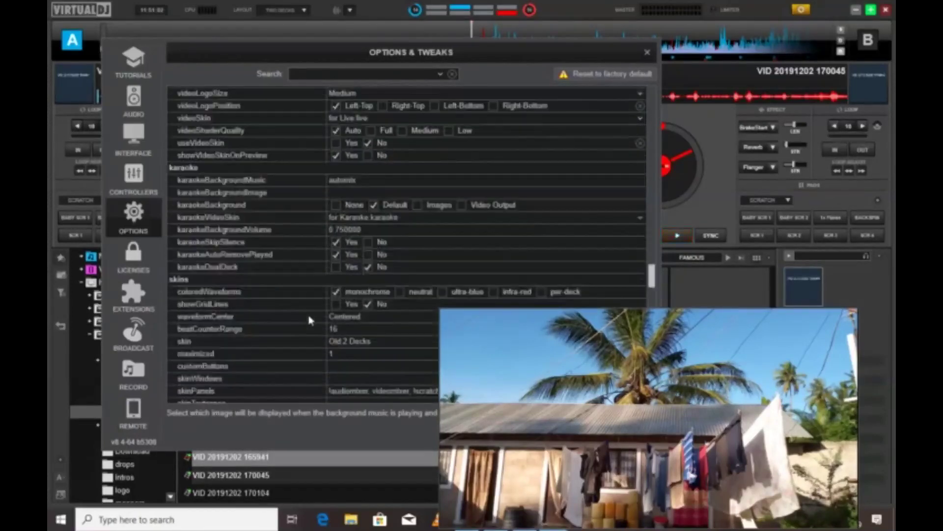
pyautogui.scroll(-10, 310, 321)
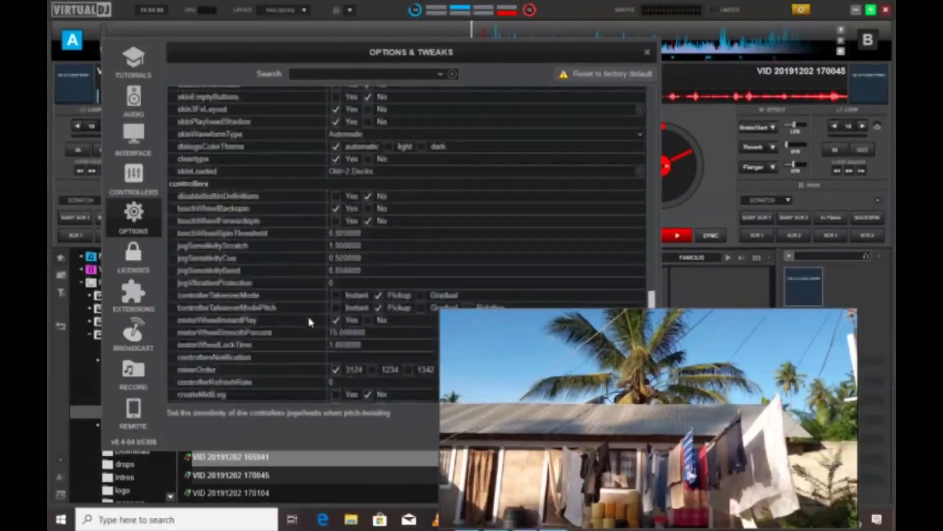
pyautogui.scroll(-10, 310, 324)
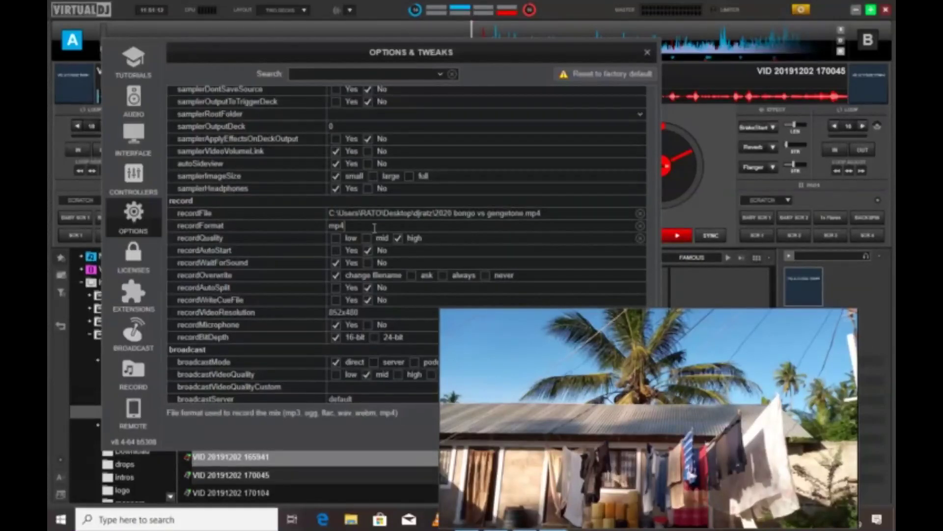
pyautogui.scroll(-1, 375, 228)
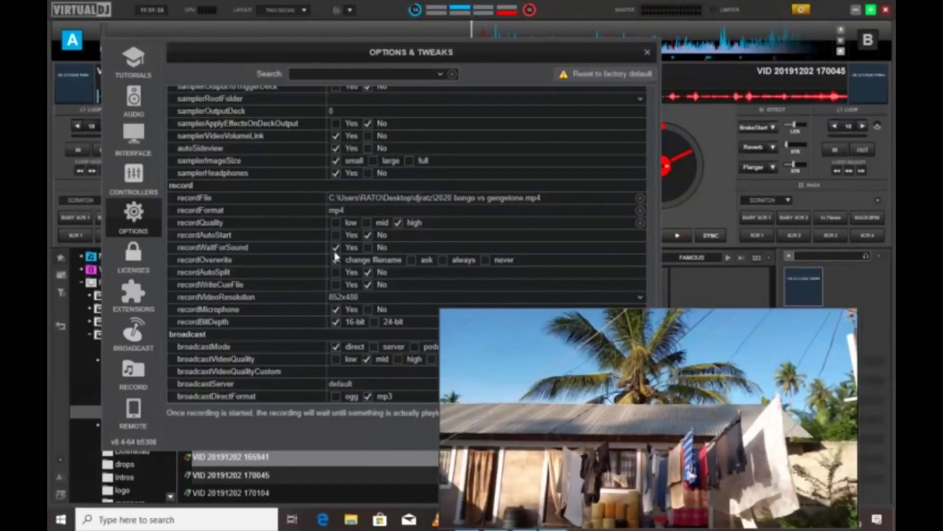
pyautogui.scroll(-1, 334, 252)
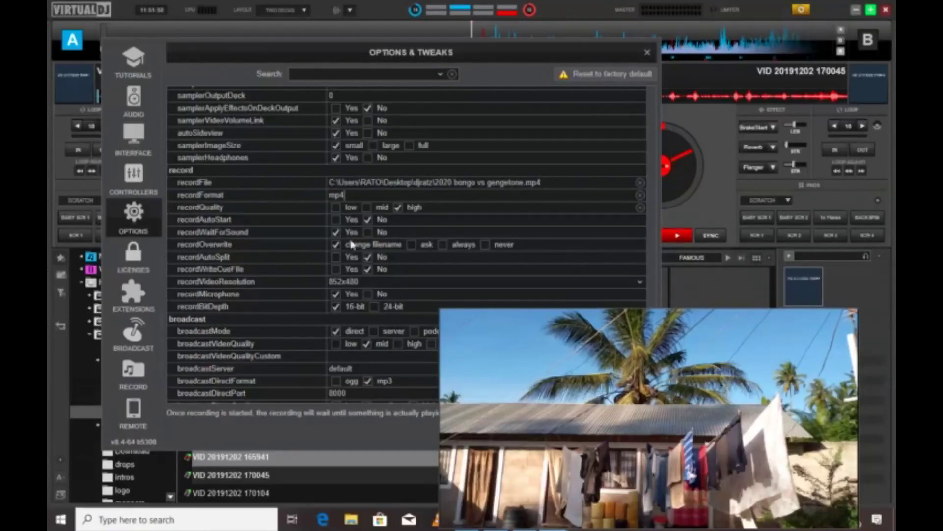
pyautogui.scroll(-1, 243, 258)
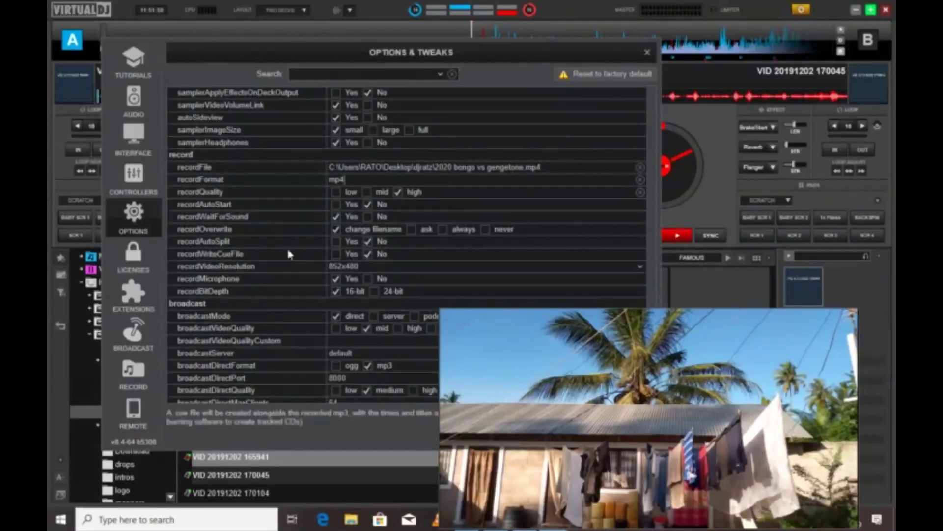
# Step: Change recordVideoResolution from 852x480 to 854x480 16:9
pyautogui.click(366, 266)
pyautogui.doubleClick(366, 266)
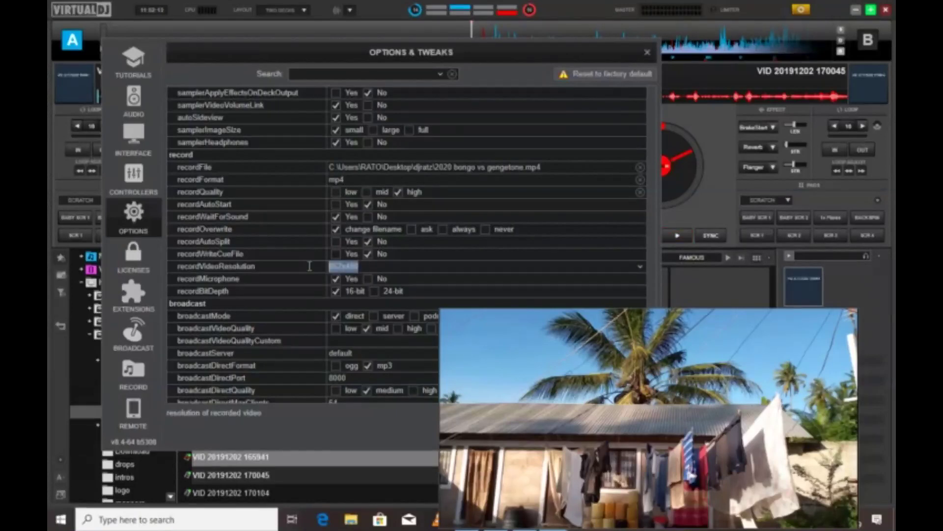
pyautogui.click(435, 270)
pyautogui.write('1')
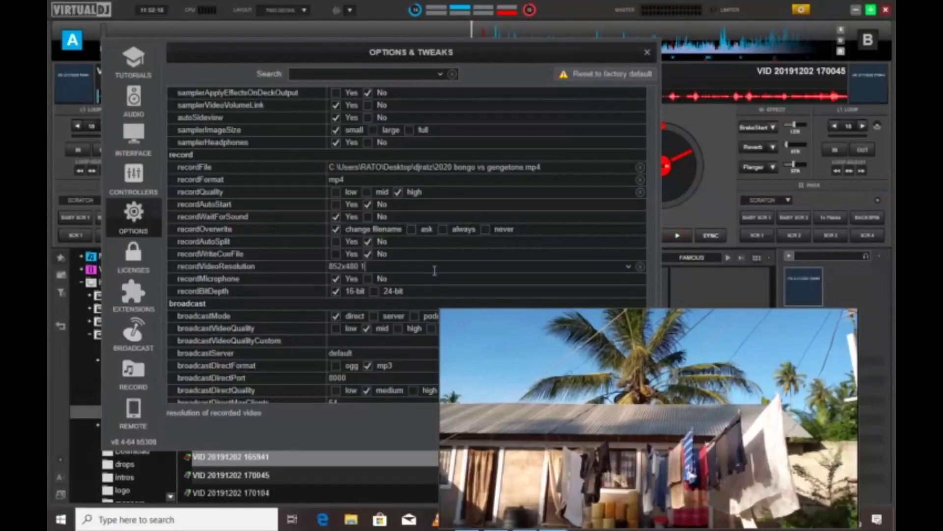
pyautogui.write('6 :9')
pyautogui.click(380, 266)
pyautogui.moveTo(380, 267); pyautogui.dragTo(369, 269)
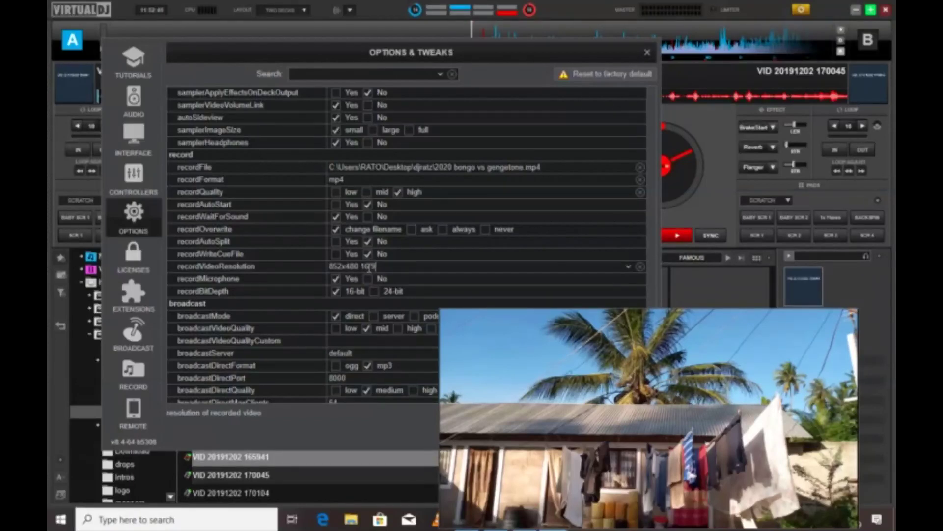
pyautogui.click(384, 268)
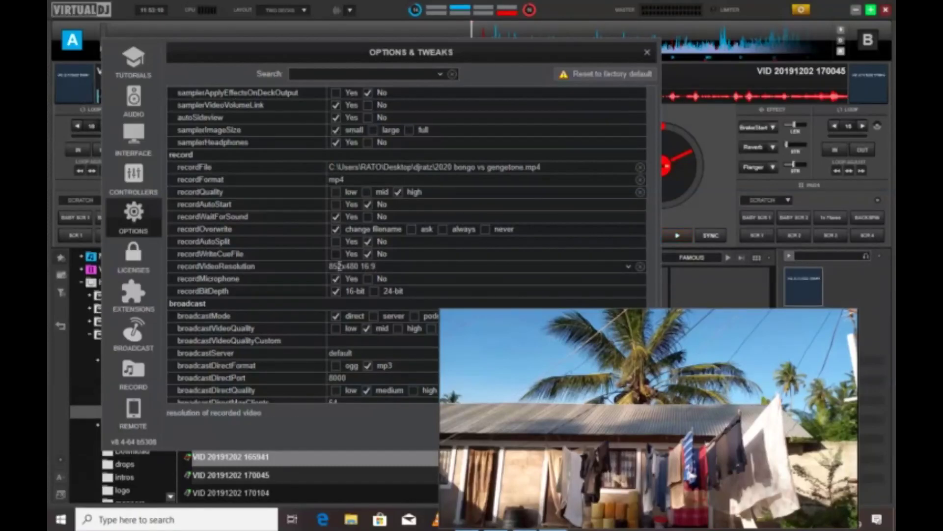
pyautogui.press('Delete')
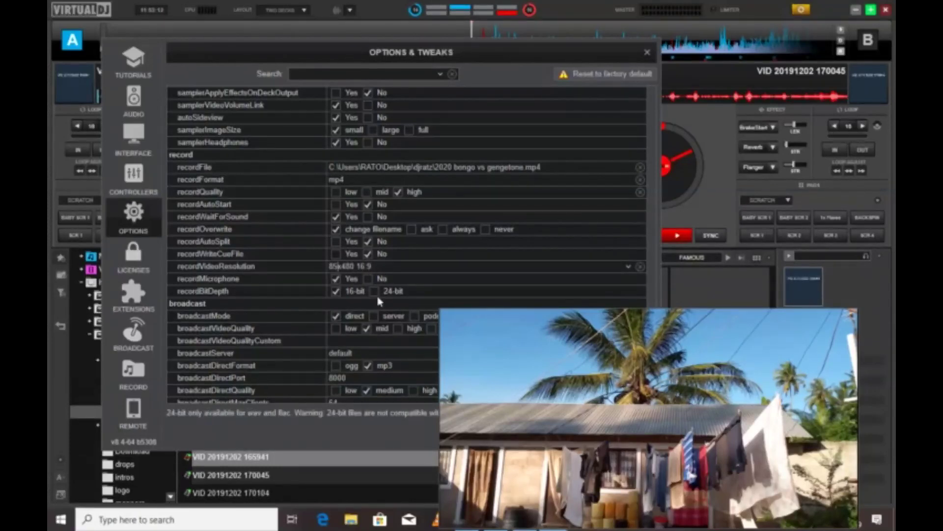
pyautogui.write('4')
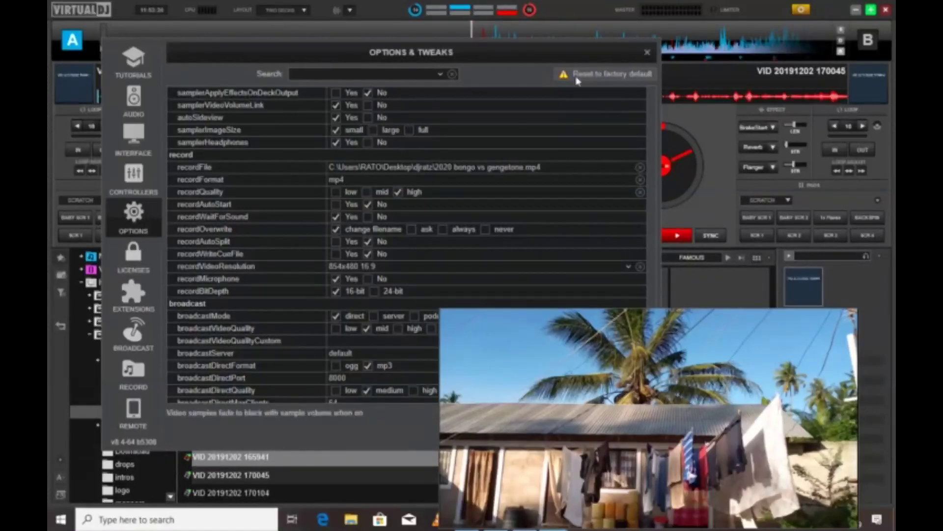
pyautogui.click(645, 54)
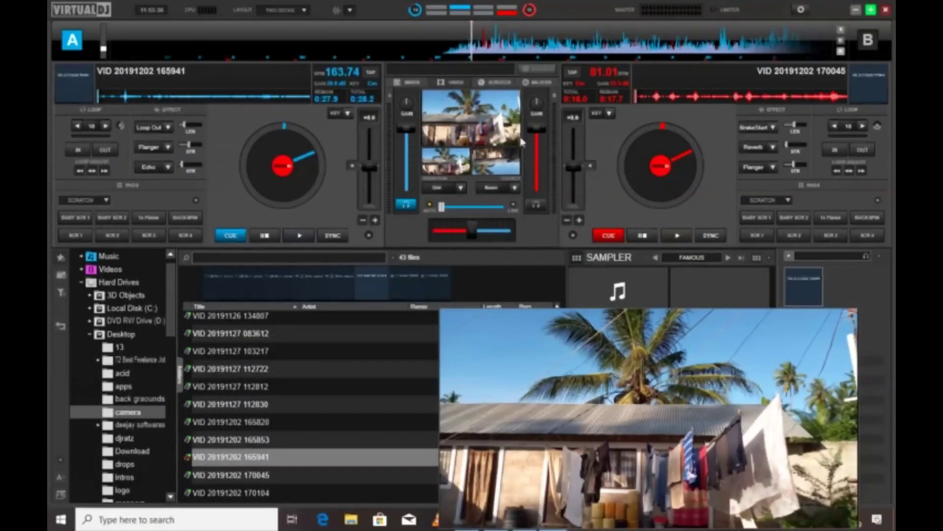